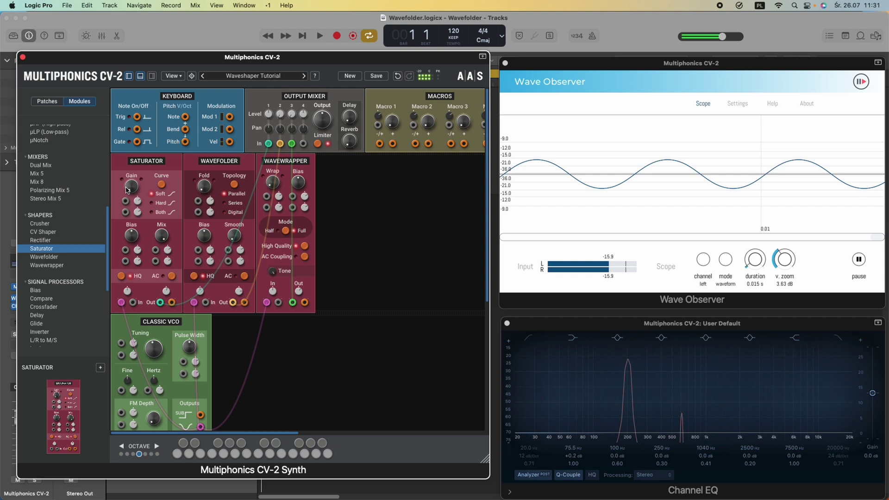
# - Adjust the Saturator's Gain and raise the Wavefolder's Fold in stages to about ×9.72
pyautogui.moveTo(133, 188)
pyautogui.mouseDown()
pyautogui.moveTo(127, 156)
pyautogui.moveTo(132, 196)
pyautogui.mouseUp()
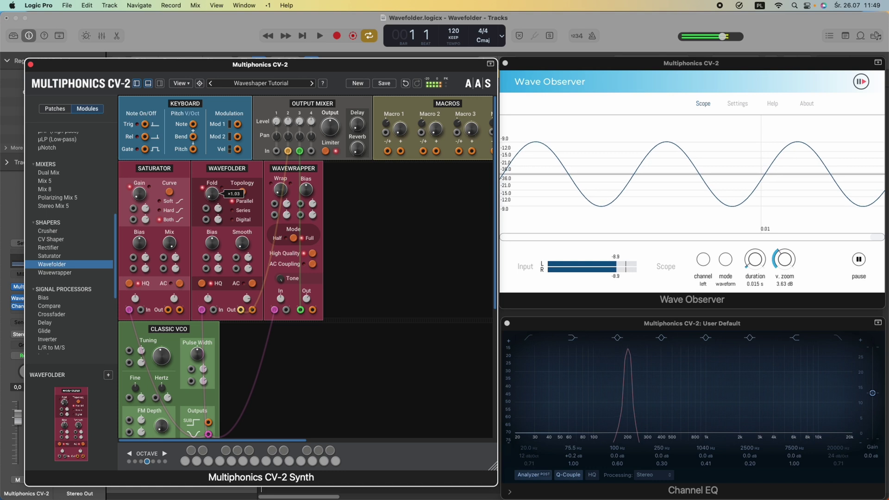
pyautogui.moveTo(211, 194); pyautogui.dragTo(211, 191)
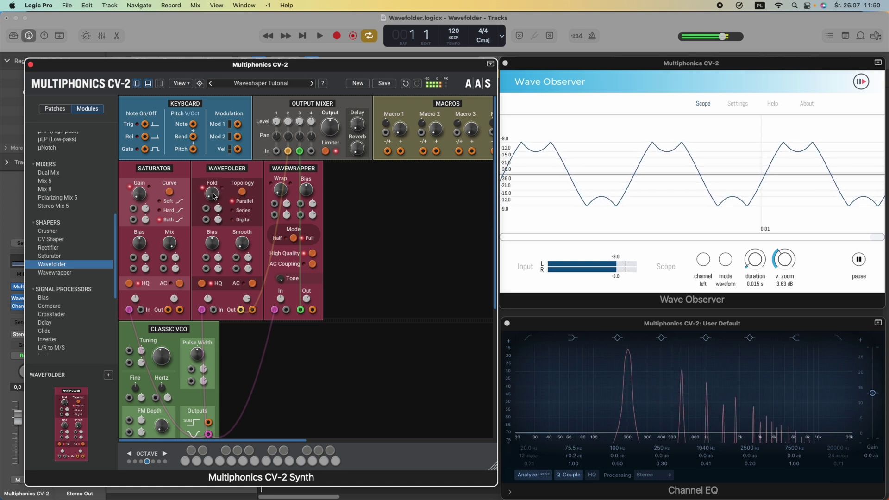
pyautogui.moveTo(211, 192); pyautogui.dragTo(211, 175)
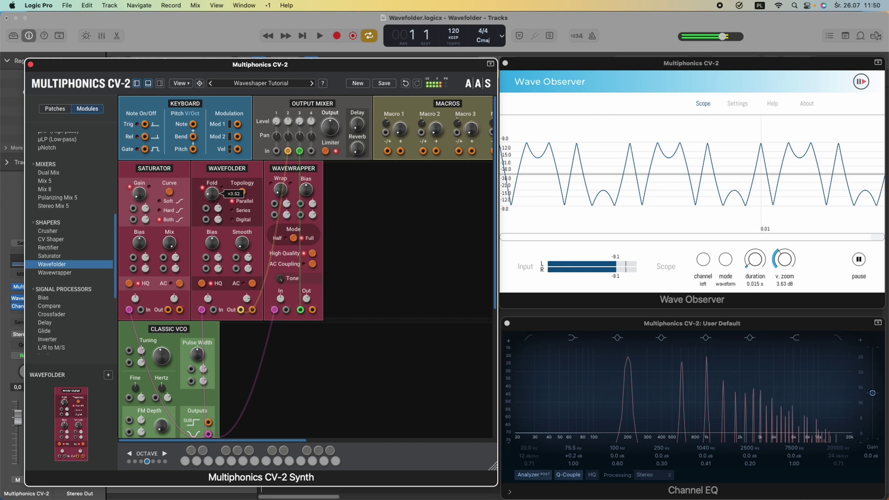
pyautogui.moveTo(212, 193); pyautogui.dragTo(211, 172)
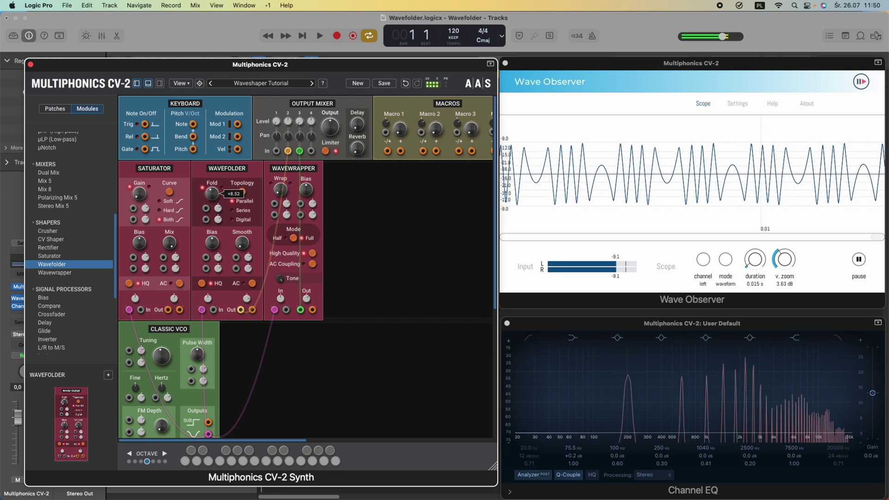
pyautogui.moveTo(211, 119); pyautogui.dragTo(211, 106)
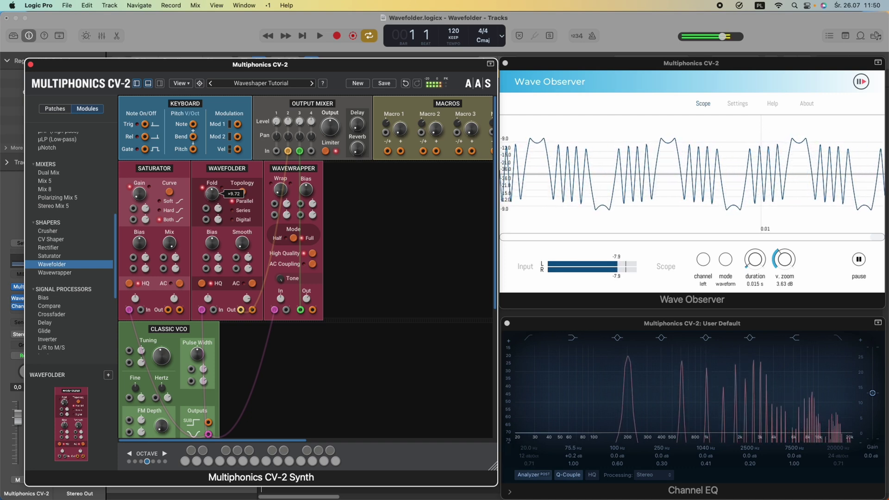
# - Lower the Wavefolder's Fold to ×0.52, raise it to ×1.60 and bring it back below the folding point
pyautogui.moveTo(211, 194); pyautogui.dragTo(211, 209)
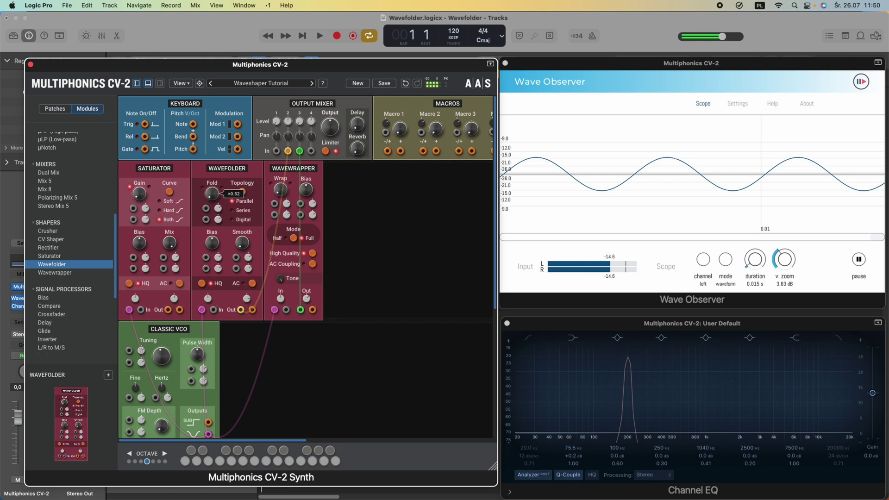
pyautogui.moveTo(212, 243); pyautogui.dragTo(212, 237)
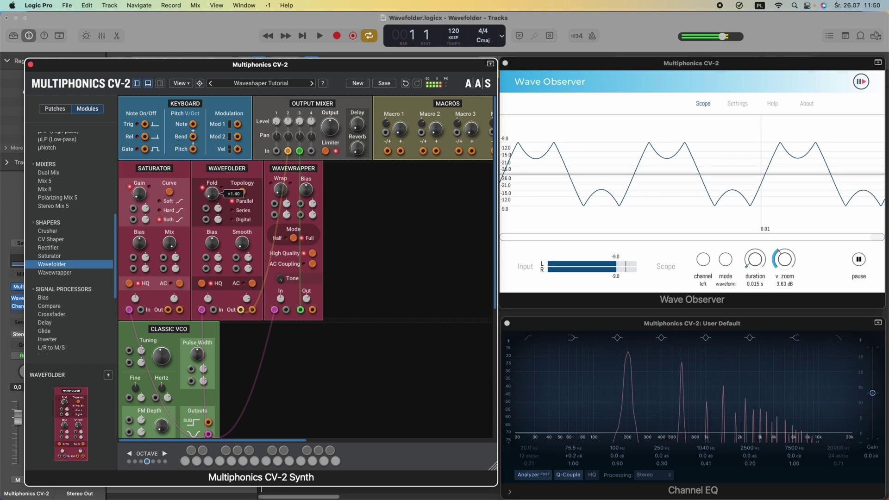
pyautogui.moveTo(211, 194); pyautogui.dragTo(214, 200)
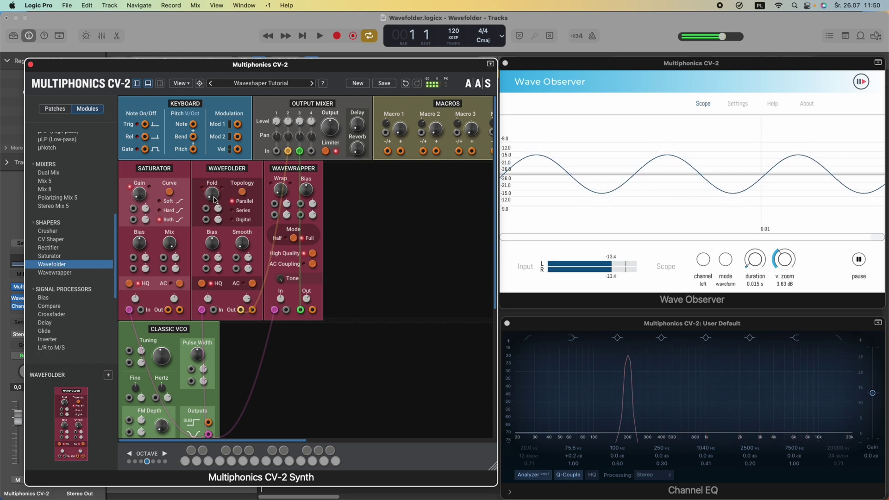
pyautogui.click(209, 299)
pyautogui.click(247, 301)
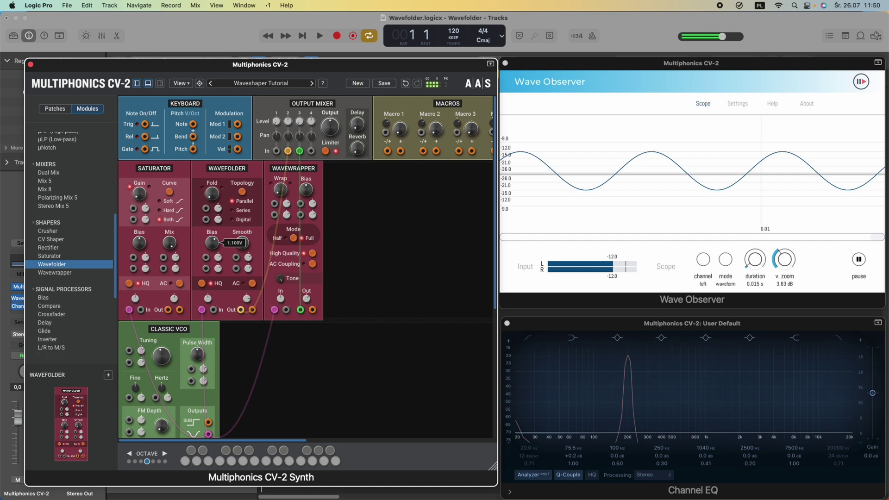
# - Shift the Wavefolder's Bias to about -2.3 V and adjust Fold so that only one side of the wave folds
pyautogui.moveTo(212, 242); pyautogui.dragTo(212, 258)
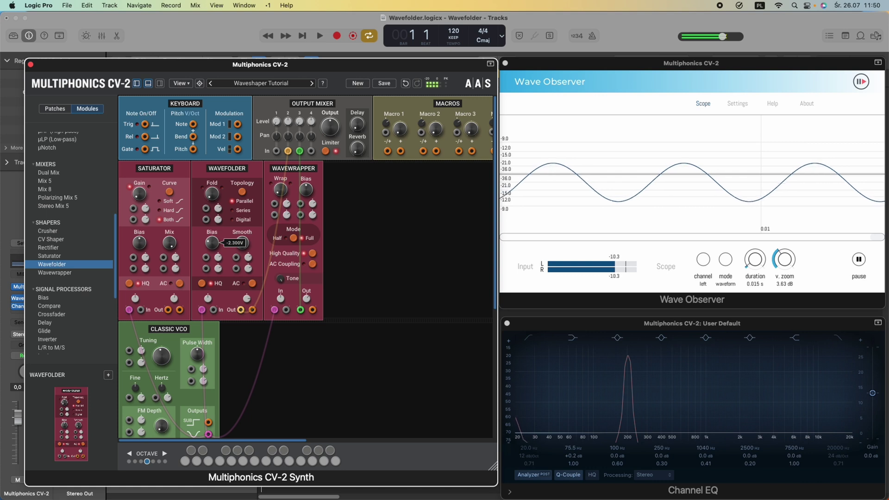
pyautogui.moveTo(212, 243); pyautogui.dragTo(211, 230)
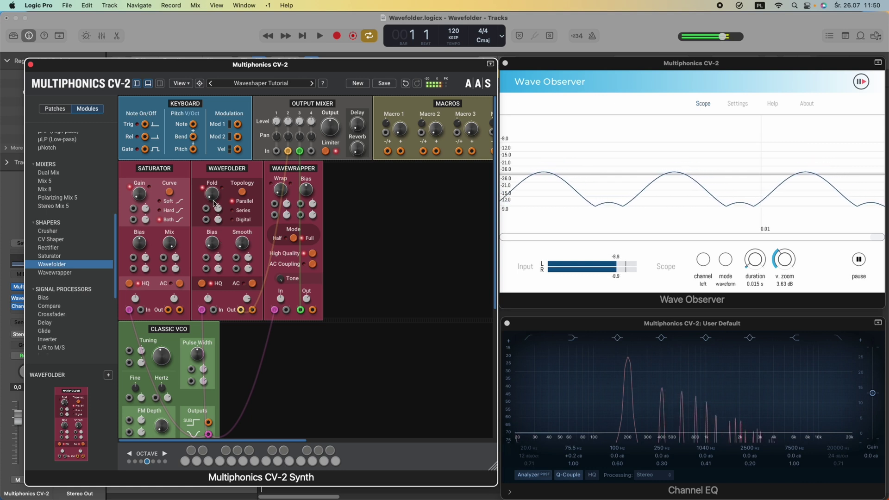
pyautogui.moveTo(212, 194)
pyautogui.mouseDown()
pyautogui.moveTo(211, 184)
pyautogui.moveTo(211, 199)
pyautogui.mouseUp()
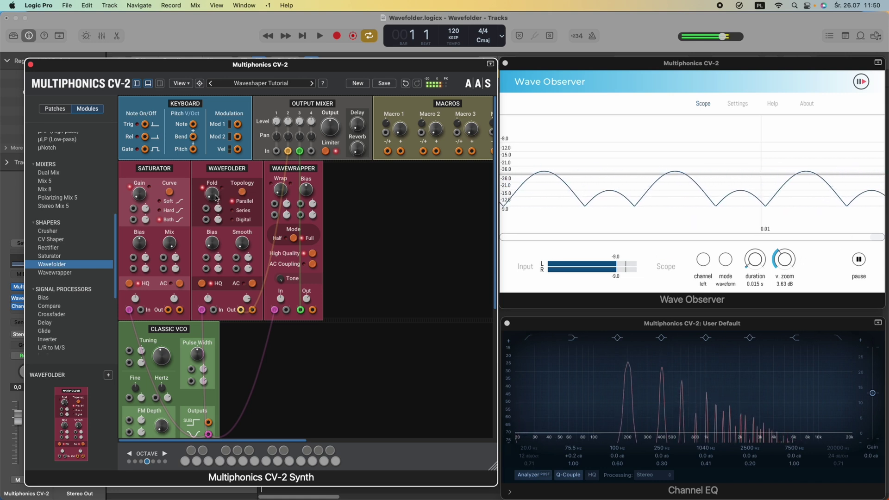
# - Turn on the Wavefolder's AC coupling and return its Bias to centre
pyautogui.click(252, 284)
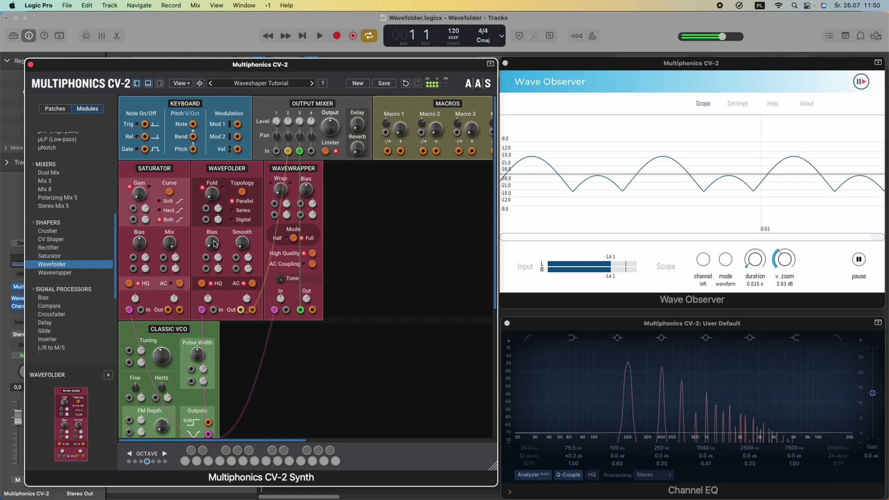
pyautogui.moveTo(214, 244); pyautogui.dragTo(216, 238)
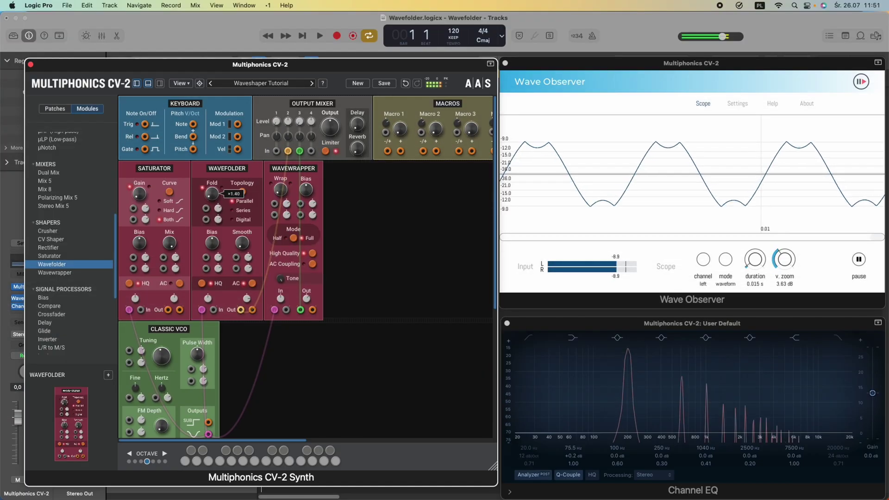
# - Sweep the Wavefolder's Fold upward in the Parallel, Series and Digital topologies to compare them
pyautogui.moveTo(212, 193); pyautogui.dragTo(212, 97)
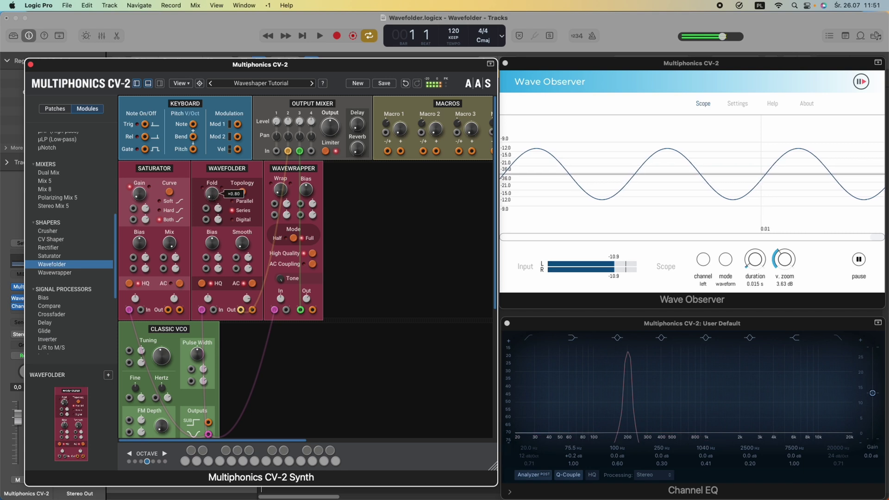
pyautogui.moveTo(211, 193); pyautogui.dragTo(211, 125)
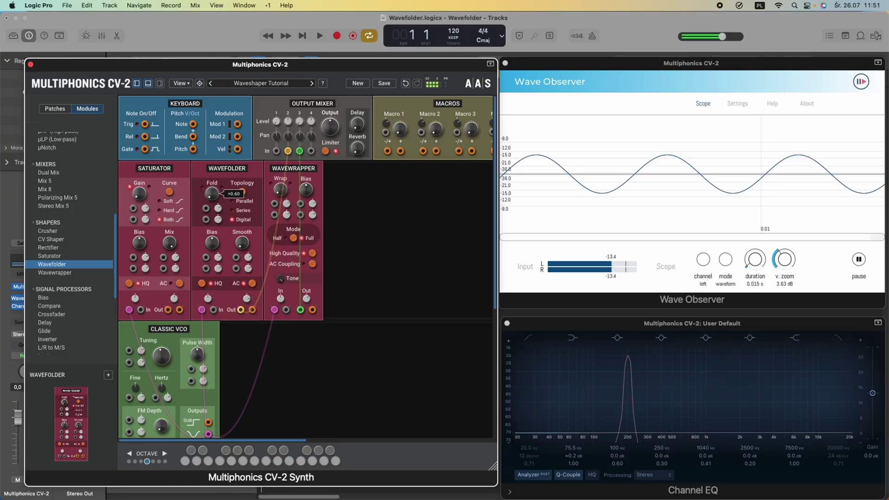
pyautogui.moveTo(211, 194); pyautogui.dragTo(212, 98)
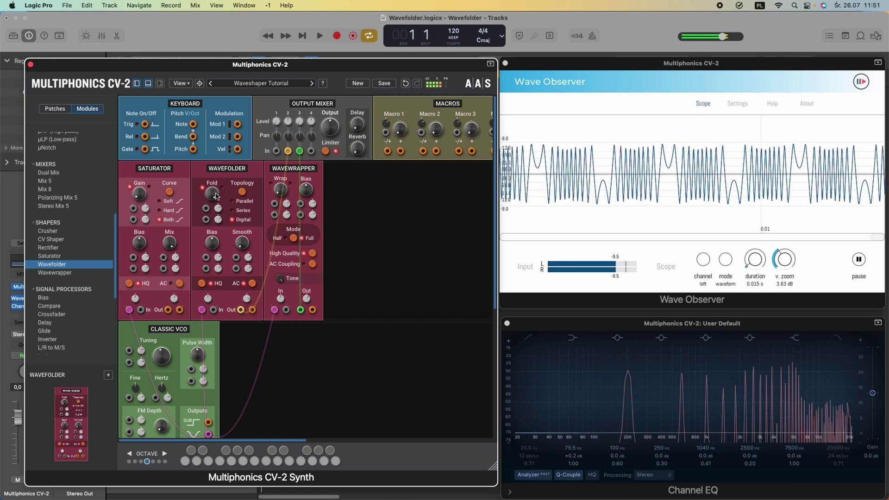
# - Adjust the Wavefolder's input level and toggle its HQ mode to compare the spectrum
pyautogui.moveTo(208, 296); pyautogui.dragTo(208, 296)
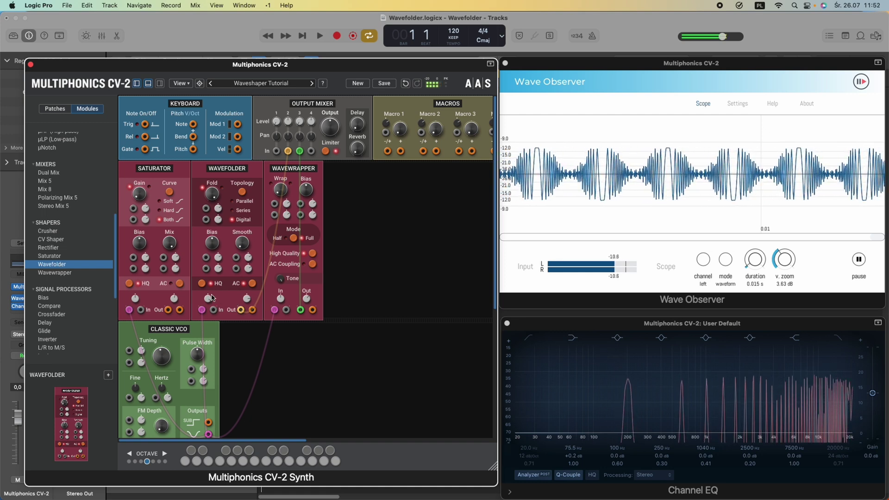
pyautogui.click(201, 283)
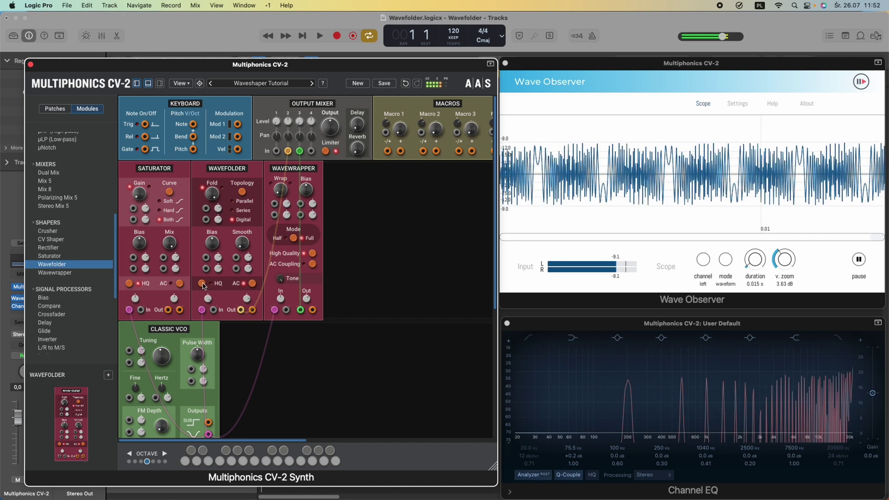
pyautogui.click(202, 283)
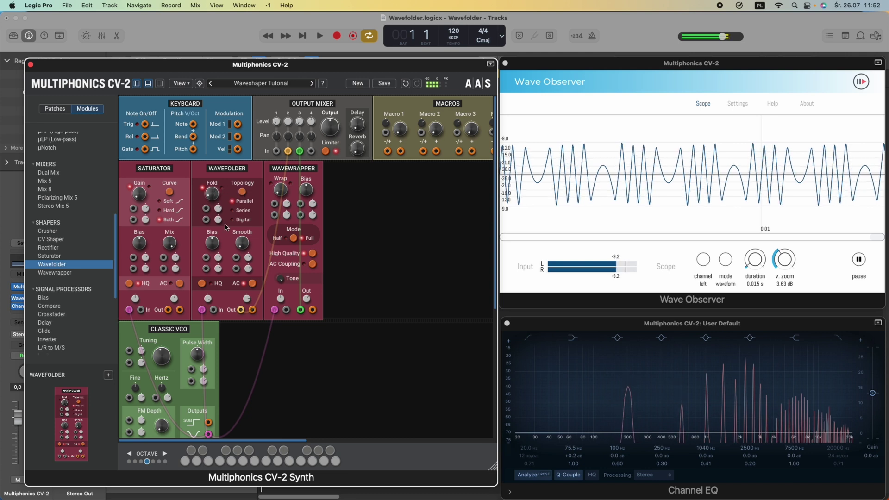
# - Raise the Wavefolder's Smooth to 32%, bring it back down and switch the topology away from Parallel
pyautogui.moveTo(243, 244)
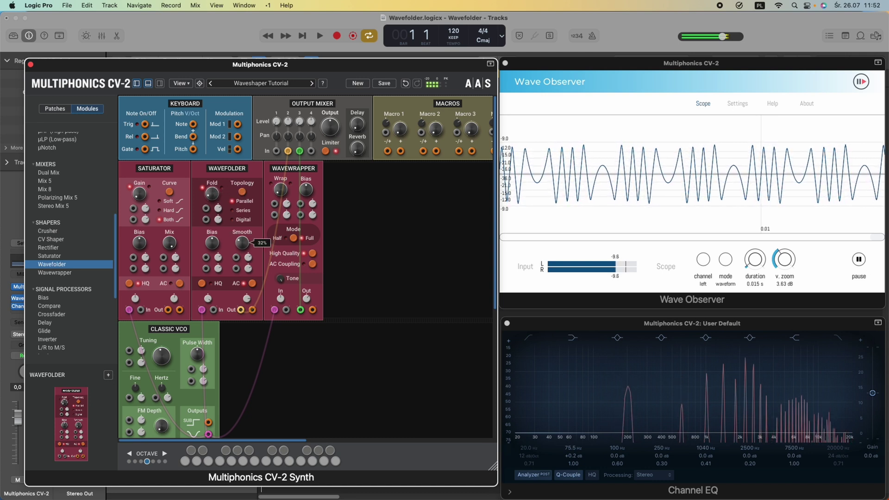
pyautogui.moveTo(242, 242); pyautogui.dragTo(242, 286)
pyautogui.click(242, 193)
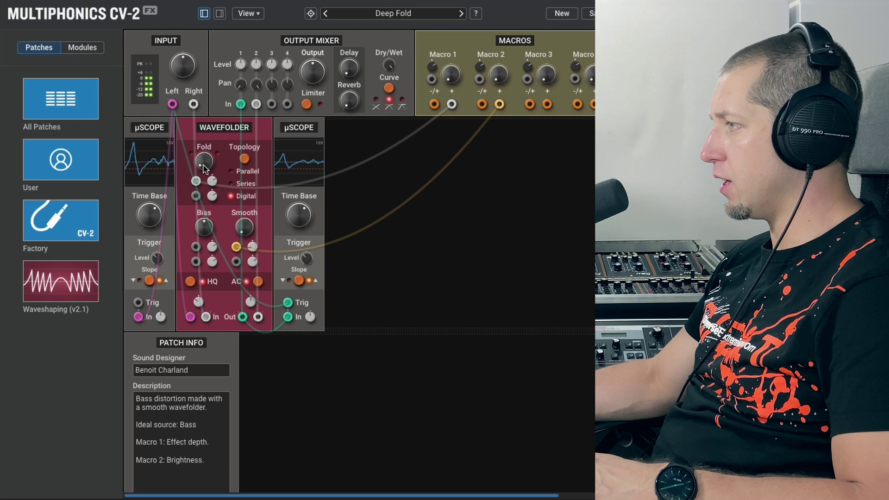
# - In the Deep Fold effect patch, raise the Wavefolder's Fold to about ×3.80
pyautogui.moveTo(204, 165); pyautogui.dragTo(202, 155)
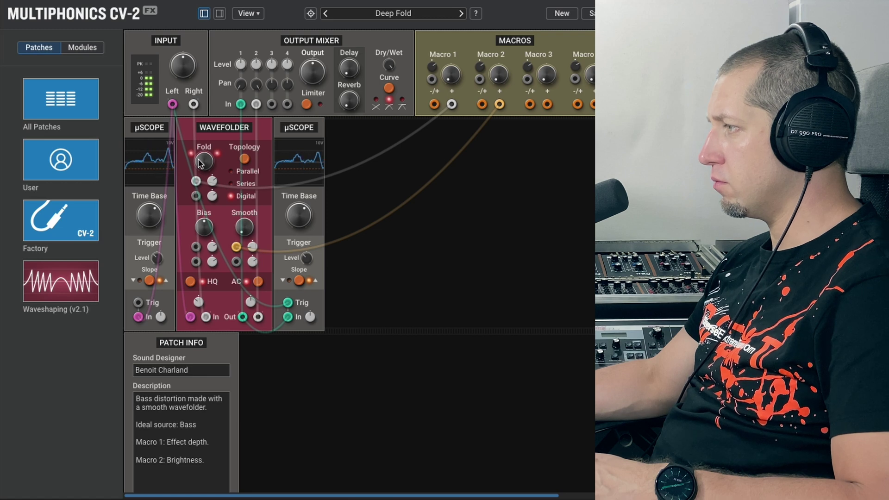
pyautogui.moveTo(204, 165); pyautogui.dragTo(204, 162)
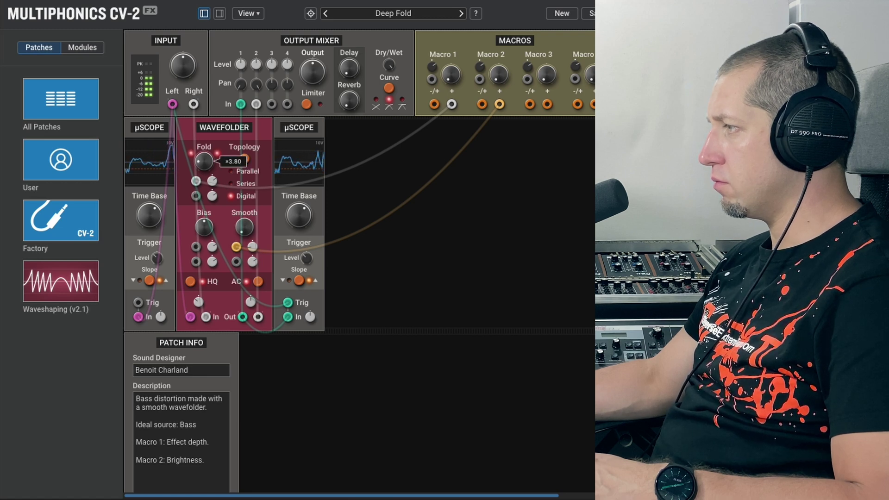
pyautogui.moveTo(204, 161); pyautogui.dragTo(204, 162)
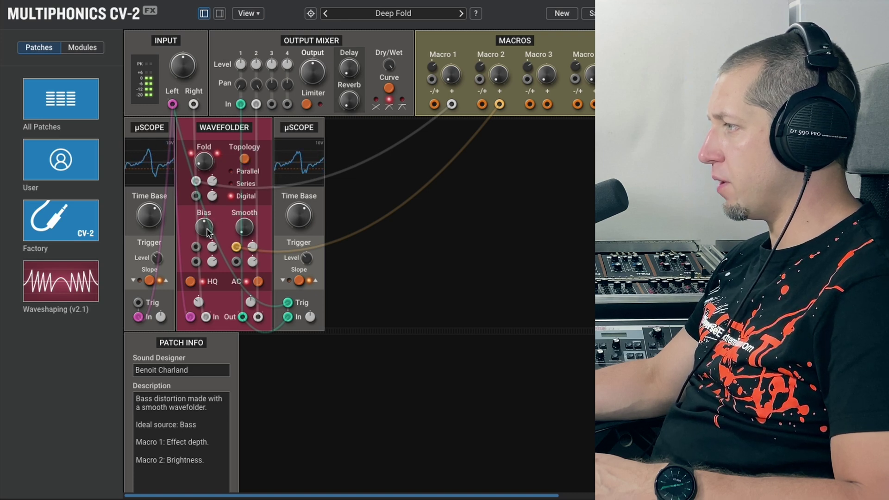
# - Offset the Wavefolder's Bias, and raise its Smooth to 68% and bring it back down
pyautogui.moveTo(207, 232); pyautogui.dragTo(207, 230)
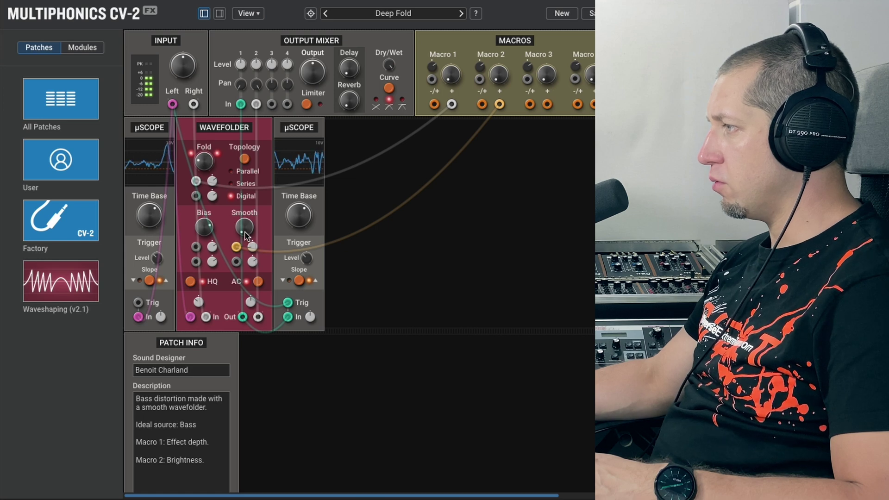
pyautogui.moveTo(245, 231); pyautogui.dragTo(244, 217)
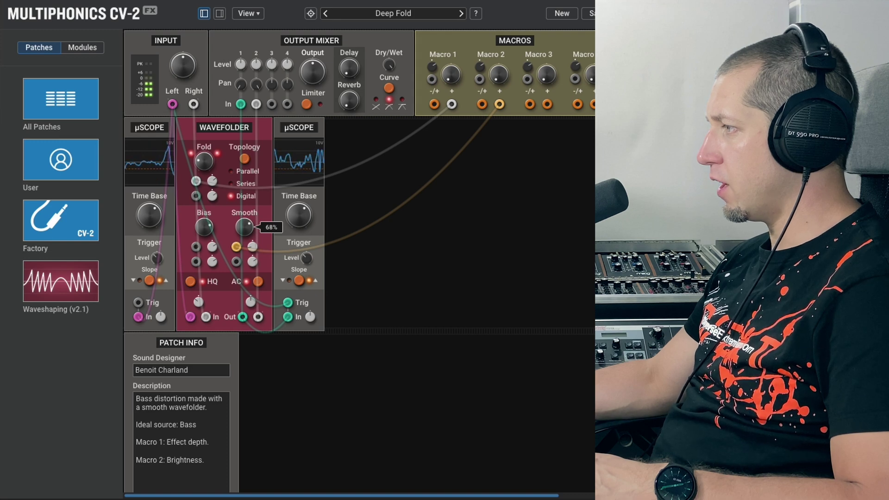
pyautogui.moveTo(244, 199); pyautogui.dragTo(244, 227)
# - Adjust the Wavefolder's Fold slightly and set the output mixer's Dry/Wet to about 10%
pyautogui.moveTo(203, 161); pyautogui.dragTo(200, 160)
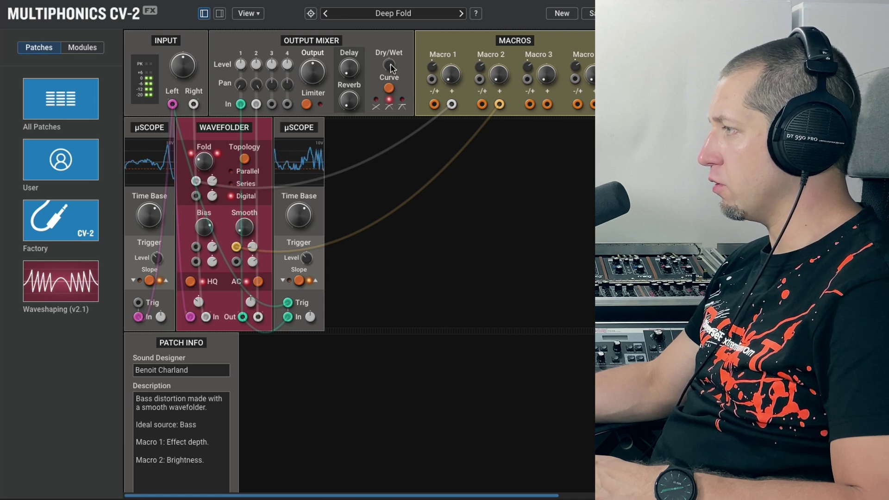
pyautogui.moveTo(391, 64); pyautogui.dragTo(391, 66)
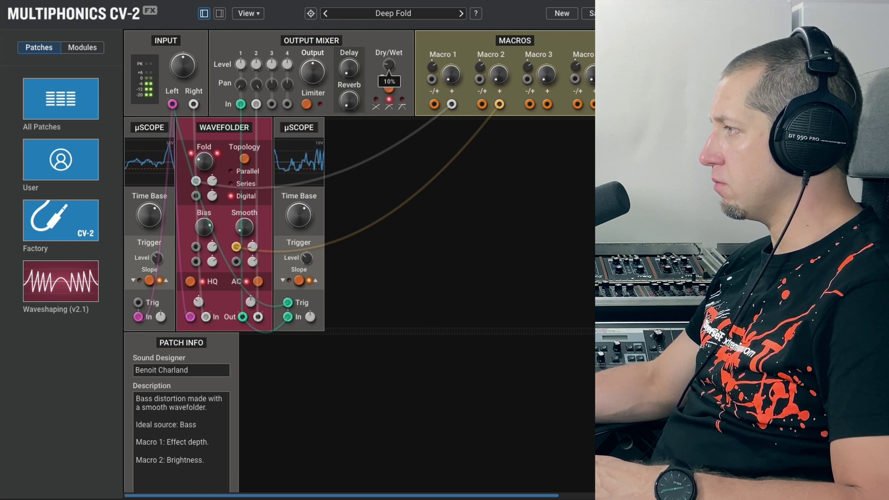
pyautogui.moveTo(390, 70); pyautogui.dragTo(390, 71)
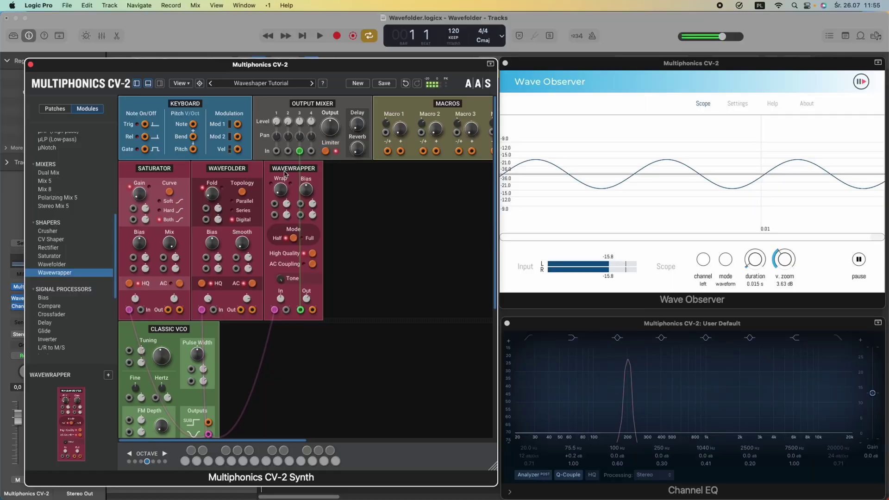
# - In the Waveshaper Tutorial patch, vary the Wavewrapper's Wrap amount in Half mode
pyautogui.click(281, 191)
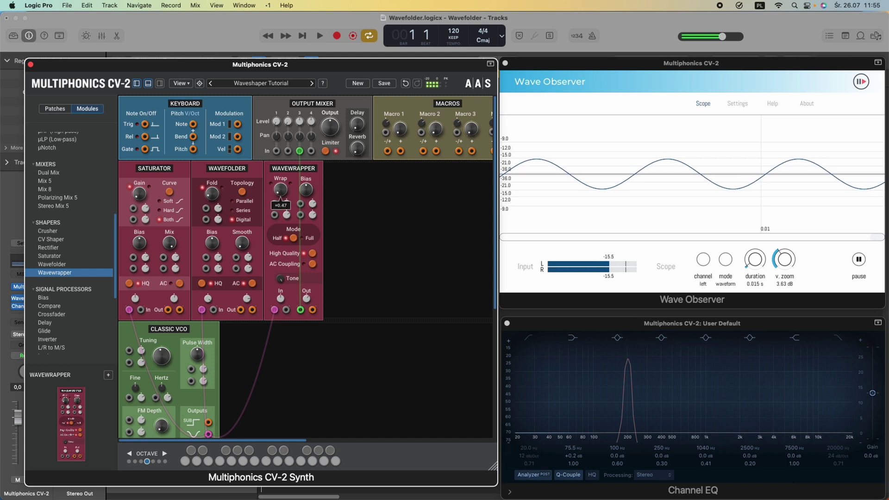
pyautogui.moveTo(281, 191)
pyautogui.mouseDown()
pyautogui.moveTo(284, 163)
pyautogui.moveTo(283, 196)
pyautogui.mouseUp()
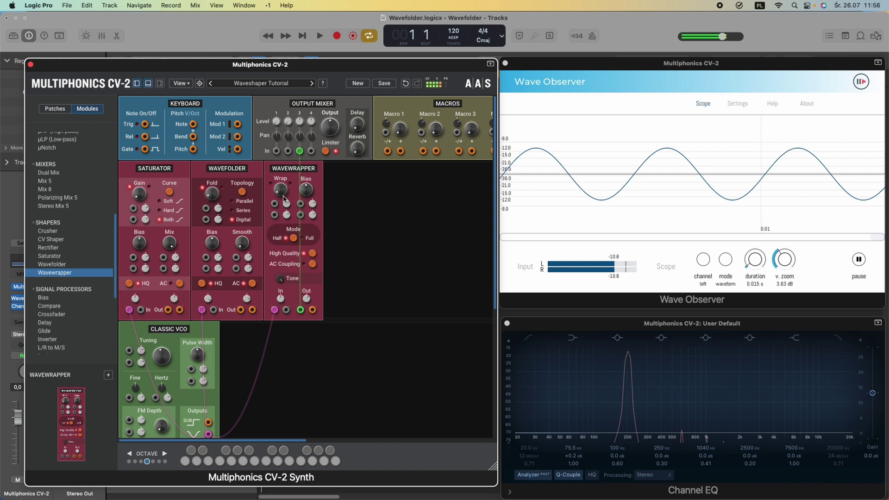
# - Switch the Wavewrapper's mode to Full and raise Wrap to about ×7.44
pyautogui.click(294, 238)
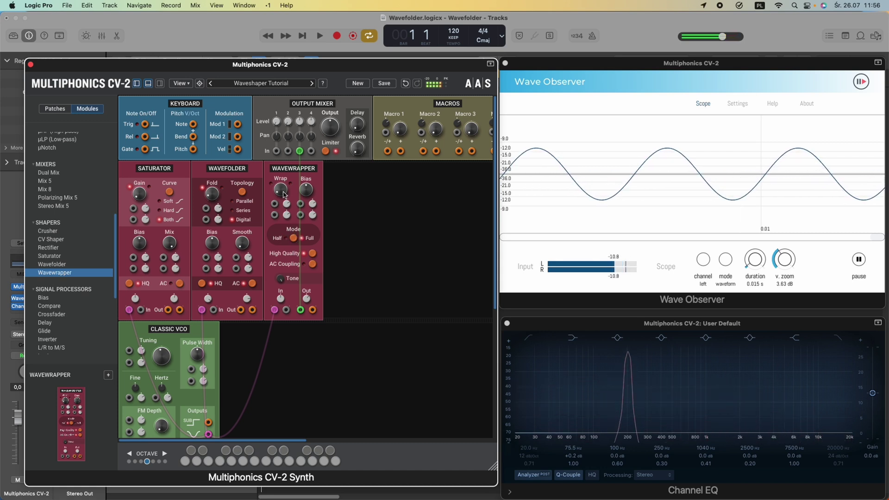
pyautogui.moveTo(284, 195); pyautogui.dragTo(284, 198)
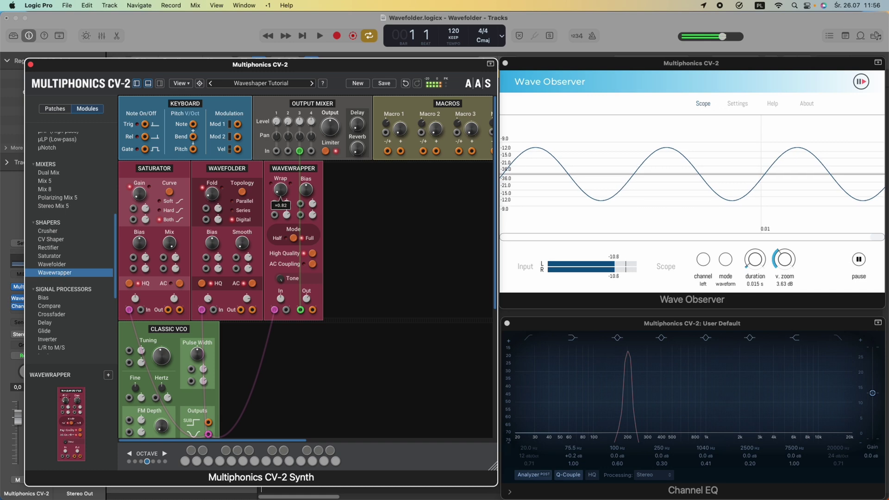
pyautogui.moveTo(284, 194); pyautogui.dragTo(284, 178)
pyautogui.moveTo(162, 186); pyautogui.dragTo(162, 178)
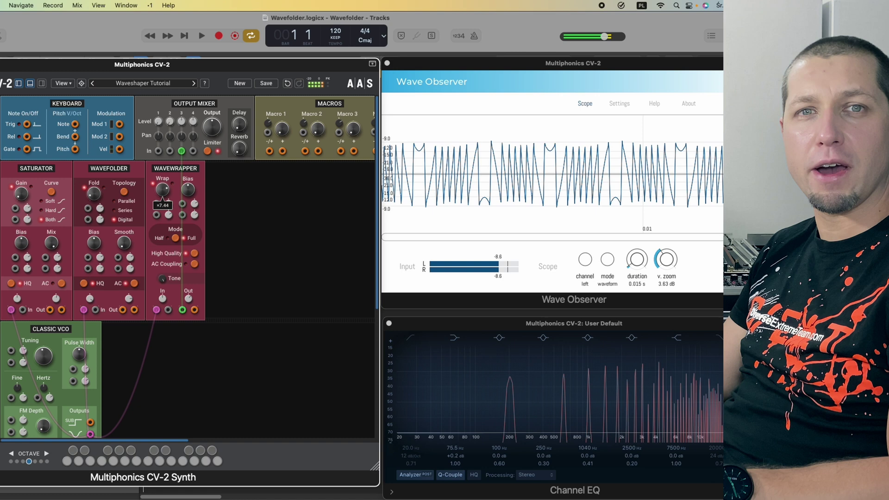
# - Lower the Wavewrapper's Wrap to its minimum, switch the mode to Half, and vary Wrap again
pyautogui.moveTo(162, 177)
pyautogui.mouseDown()
pyautogui.moveTo(162, 197)
pyautogui.moveTo(170, 186)
pyautogui.mouseUp()
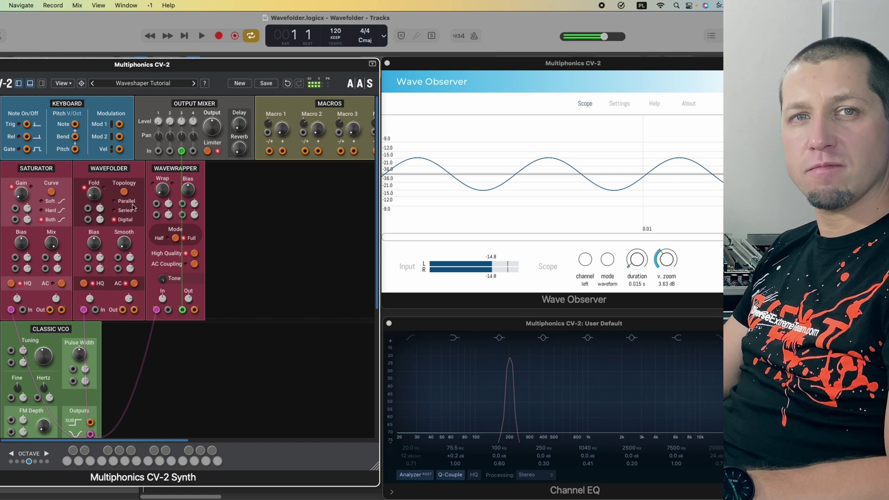
pyautogui.click(175, 238)
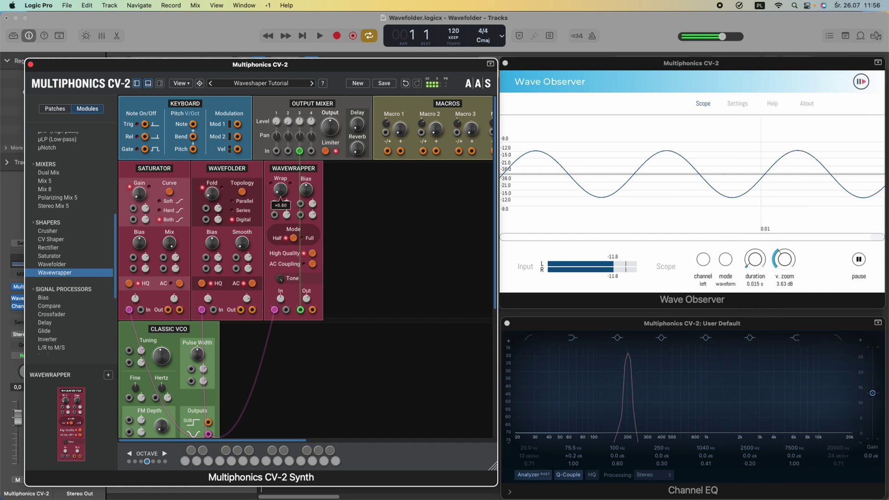
pyautogui.moveTo(163, 194); pyautogui.dragTo(161, 199)
pyautogui.moveTo(280, 199); pyautogui.dragTo(273, 185)
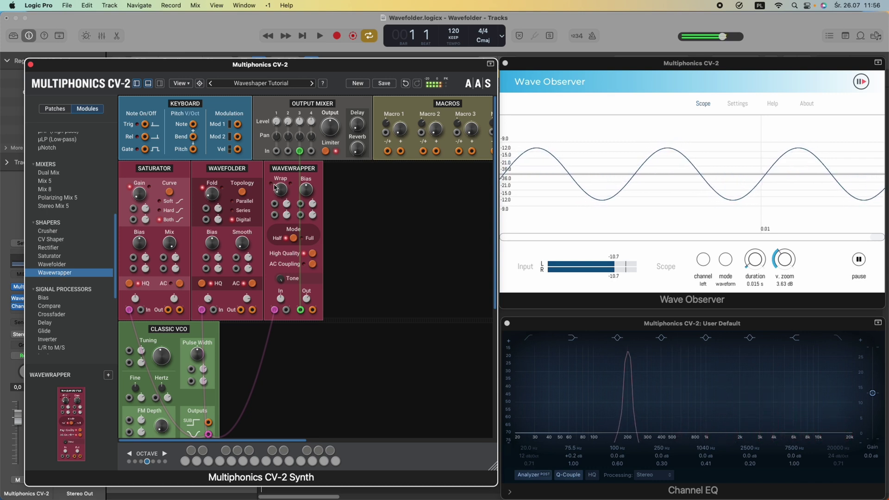
# - Offset the Wavewrapper's Bias, then lower its Tone to about 1476 Hz and bring it partly back up
pyautogui.moveTo(306, 197); pyautogui.dragTo(280, 194)
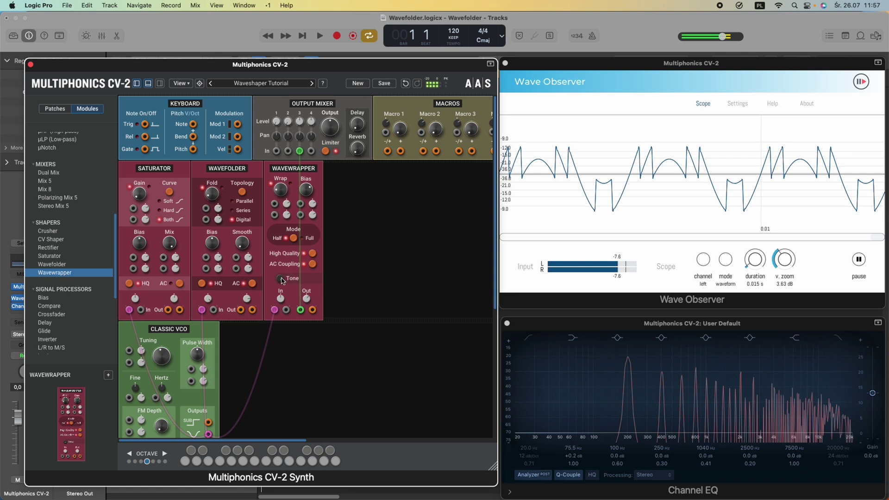
pyautogui.moveTo(281, 279); pyautogui.dragTo(281, 290)
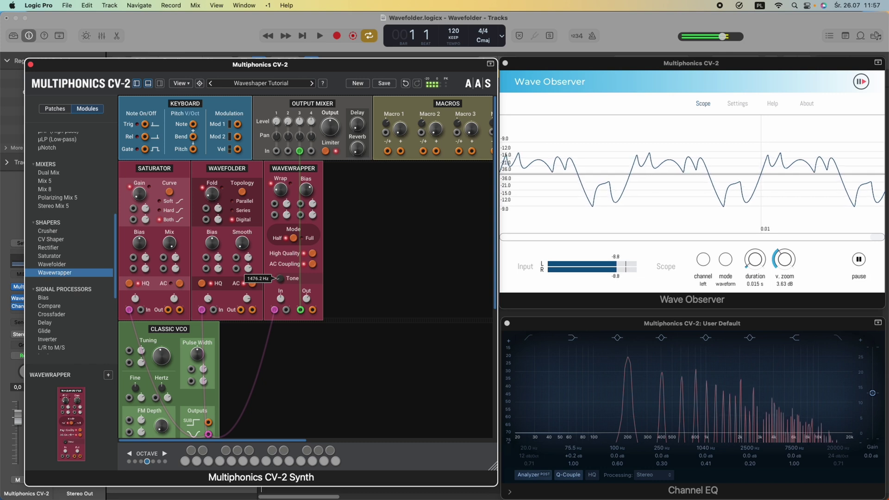
pyautogui.moveTo(281, 291); pyautogui.dragTo(278, 284)
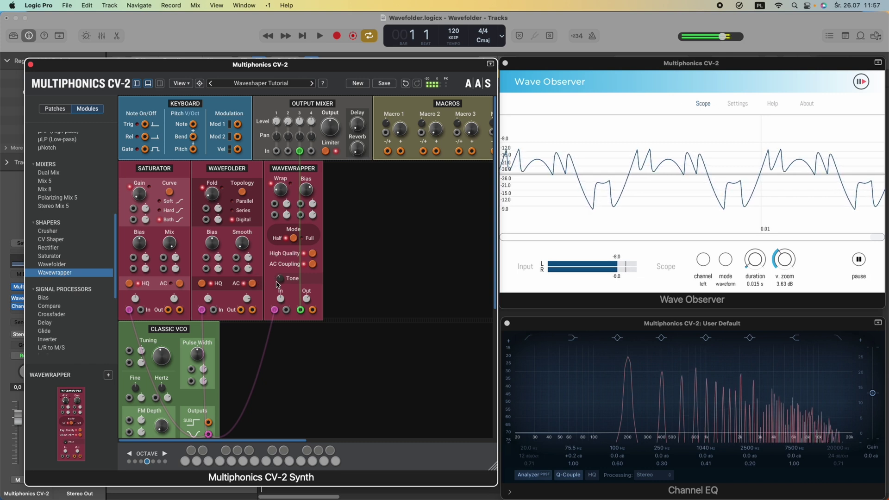
pyautogui.click(306, 190)
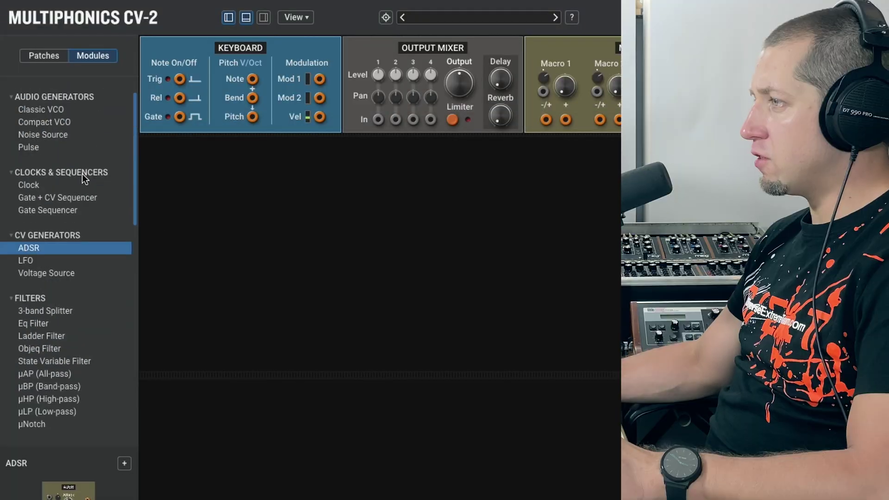
# - In an empty patch, add a Classic VCO and Wavewrapper, patching keyboard Pitch to the VCO and its sine output to the Wavewrapper
pyautogui.moveTo(52, 106); pyautogui.dragTo(267, 168)
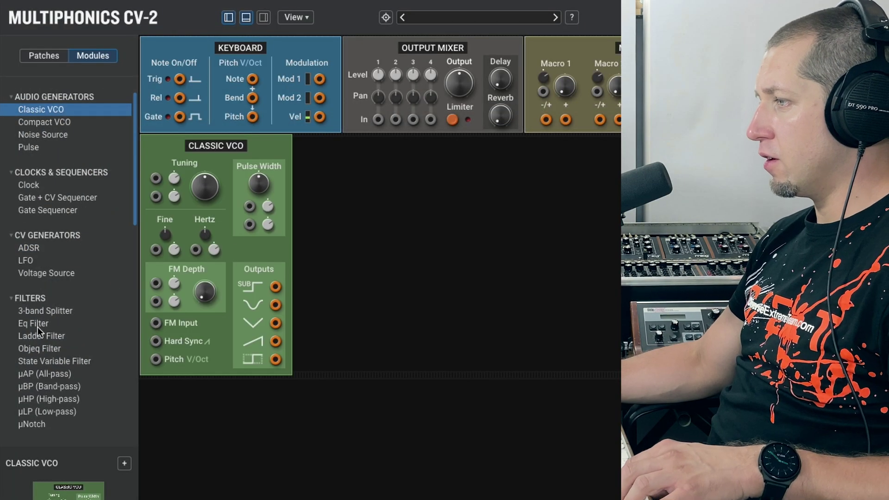
pyautogui.scroll(-10, 51, 320)
pyautogui.scroll(4, 58, 273)
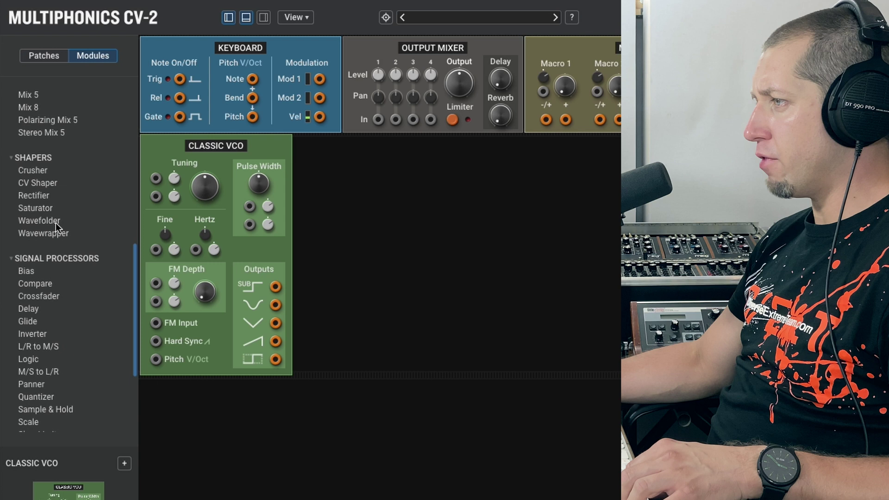
pyautogui.click(60, 234)
pyautogui.moveTo(59, 234); pyautogui.dragTo(310, 359)
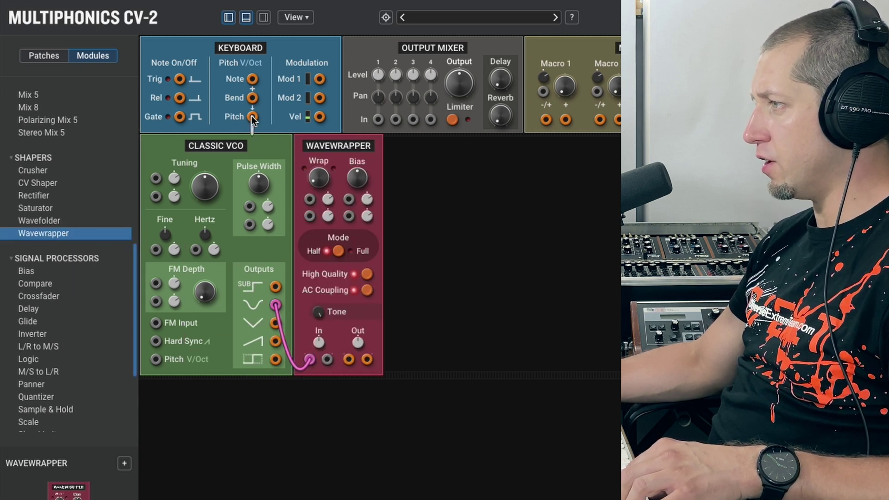
pyautogui.moveTo(252, 117); pyautogui.dragTo(154, 358)
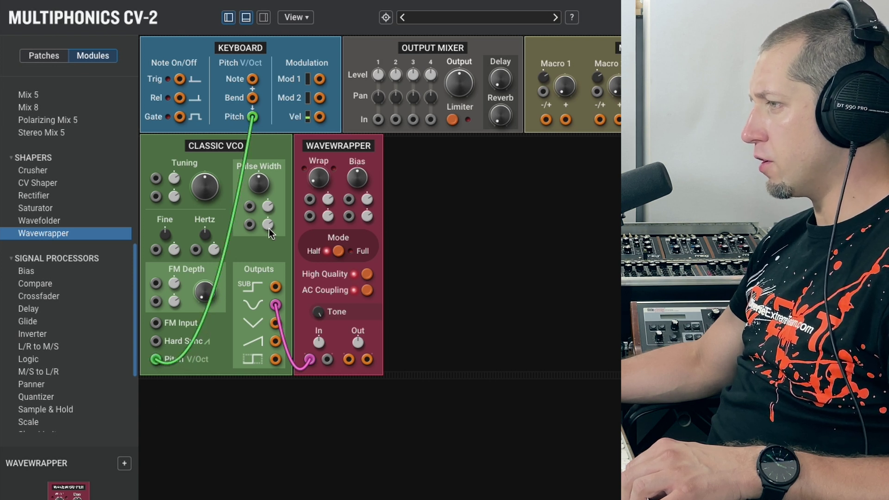
# - Add a µScope beside the Wavewrapper and patch the Wavewrapper's first output into the µScope's input
pyautogui.scroll(-3, 92, 326)
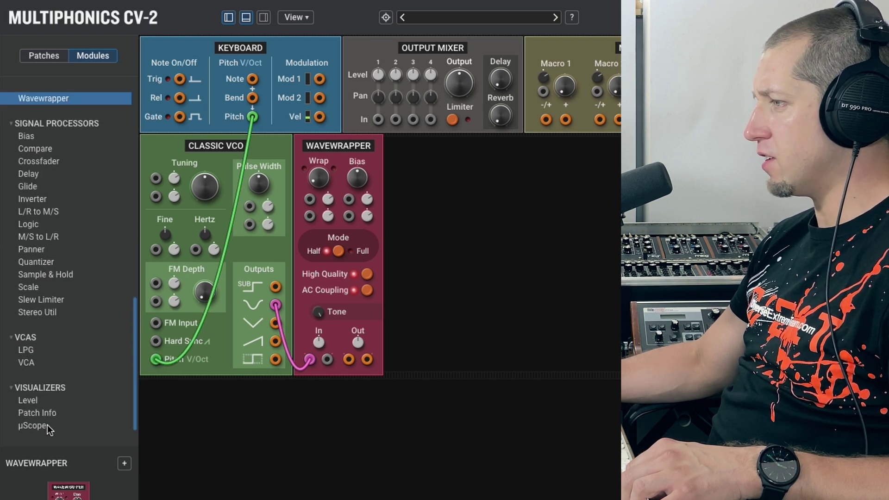
pyautogui.moveTo(47, 424); pyautogui.dragTo(493, 232)
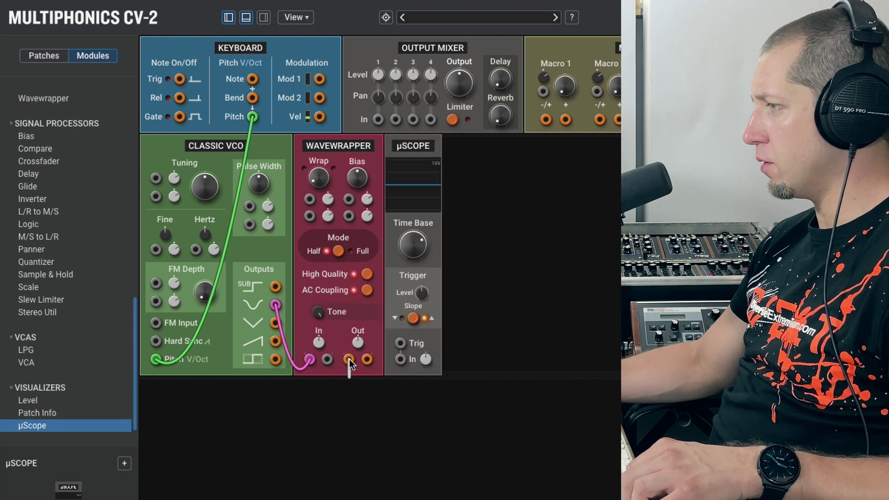
pyautogui.moveTo(348, 363); pyautogui.dragTo(400, 360)
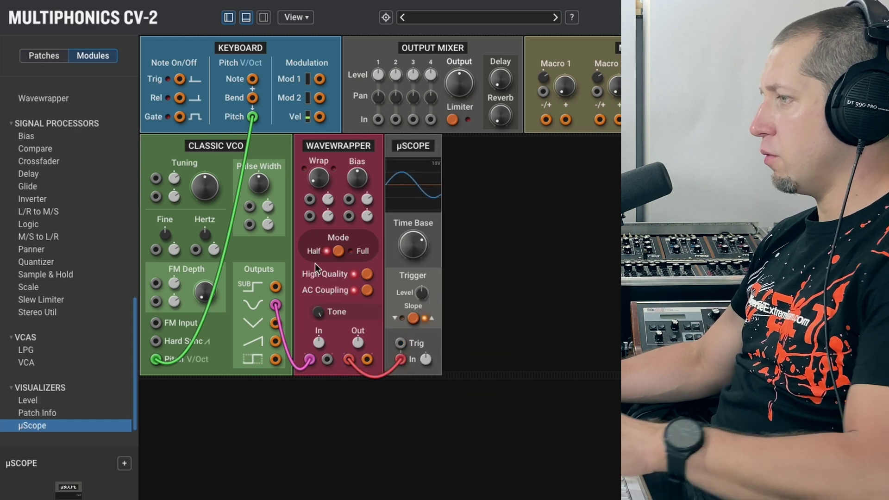
# - Add a VCA and an ADSR, patching keyboard Gate to the ADSR and its positive envelope output to the VCA's first CV input
pyautogui.moveTo(52, 361); pyautogui.dragTo(472, 240)
pyautogui.scroll(12, 57, 271)
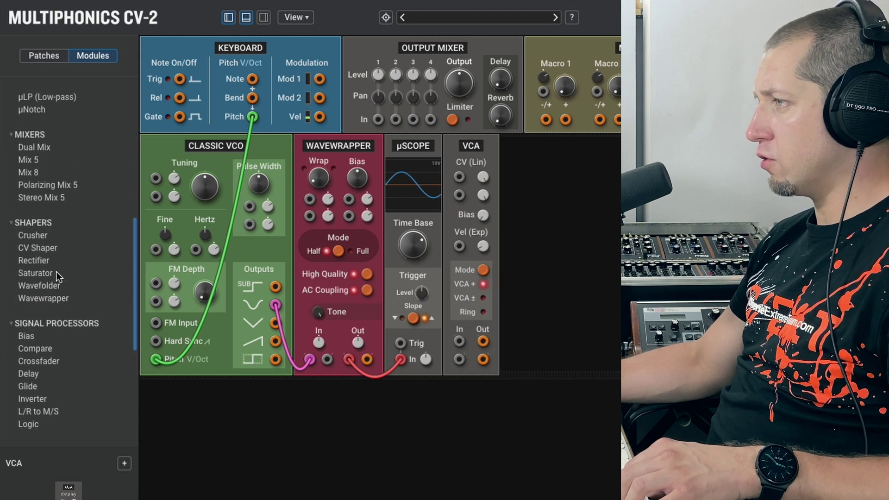
pyautogui.doubleClick(40, 196)
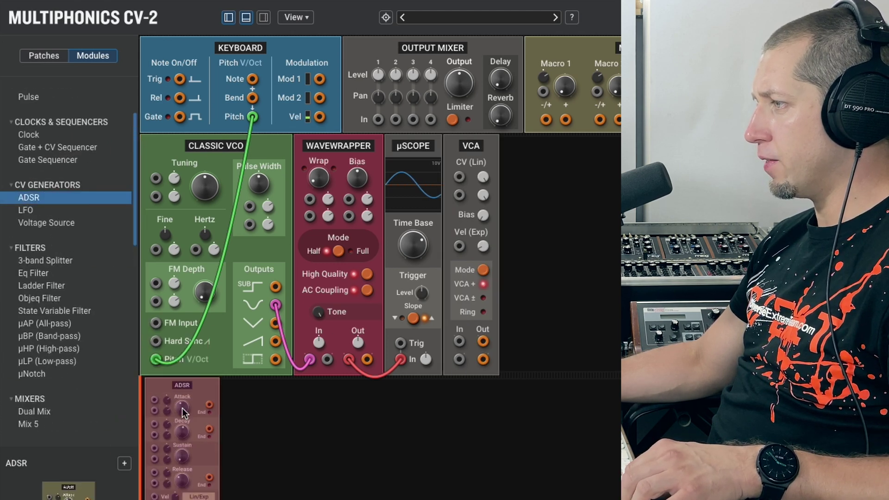
pyautogui.moveTo(181, 118); pyautogui.dragTo(153, 370)
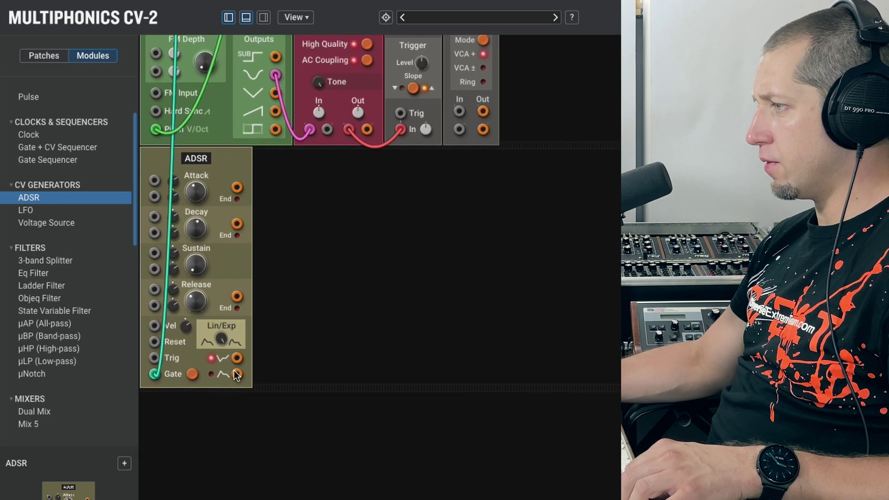
pyautogui.moveTo(238, 374); pyautogui.dragTo(460, 117)
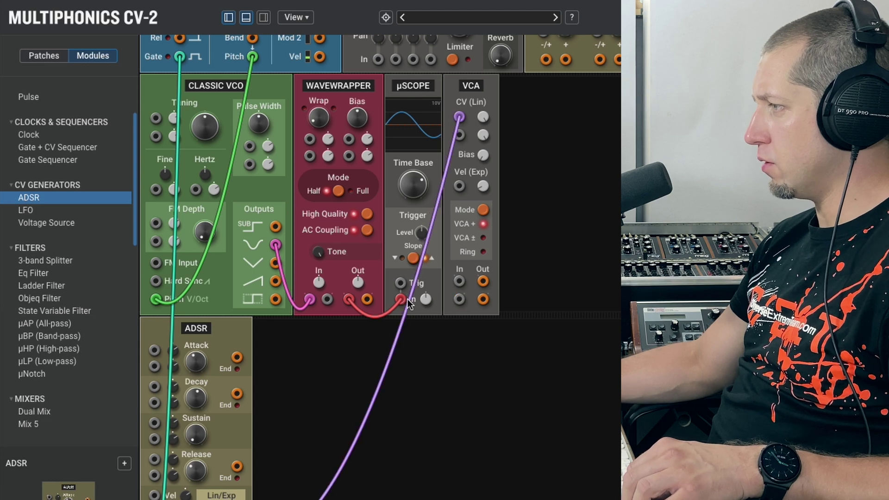
# - Route both Wavewrapper outputs through the VCA to output mixer inputs 1 and 2, and raise the ADSR's Sustain
pyautogui.moveTo(350, 298); pyautogui.dragTo(379, 58)
pyautogui.scroll(2, 485, 288)
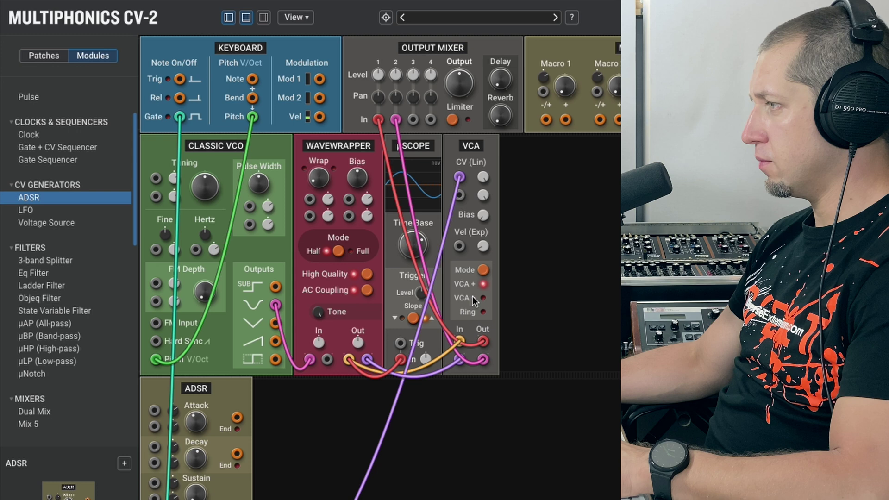
pyautogui.moveTo(196, 494); pyautogui.dragTo(197, 465)
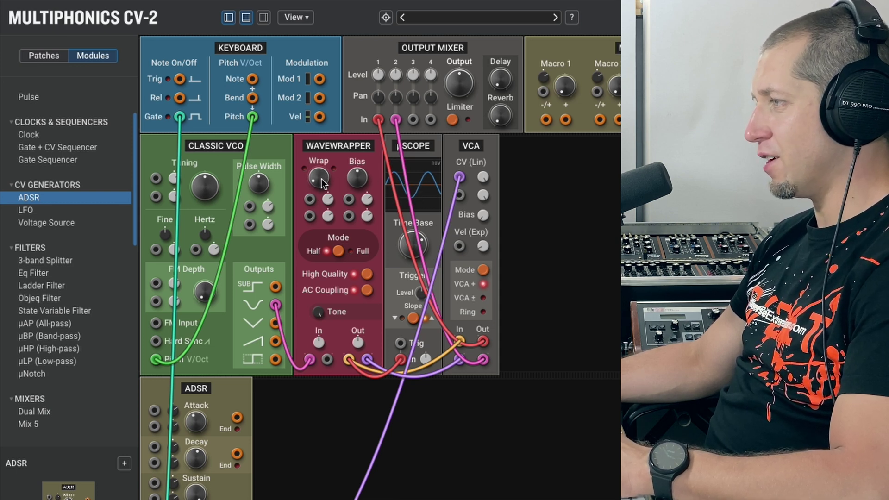
# - Raise the Wavewrapper's Wrap and adjust its Tone and Bias on the played sine sound
pyautogui.moveTo(323, 183); pyautogui.dragTo(322, 172)
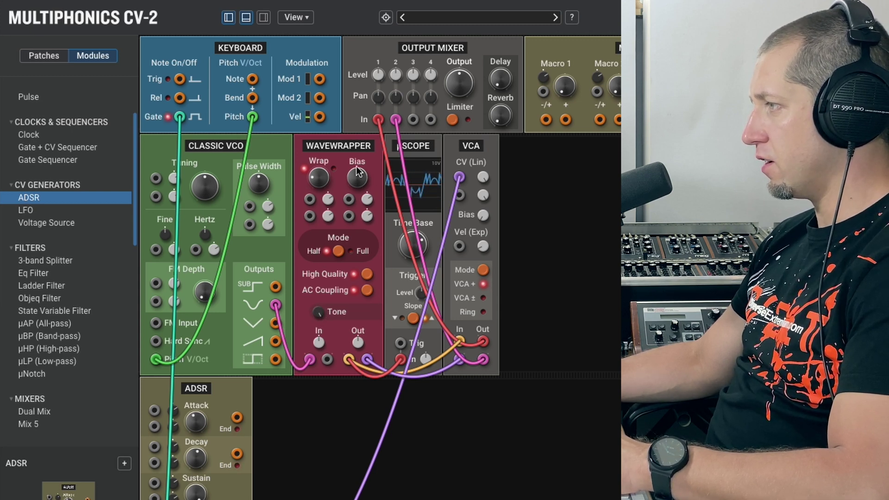
pyautogui.moveTo(322, 176); pyautogui.dragTo(357, 171)
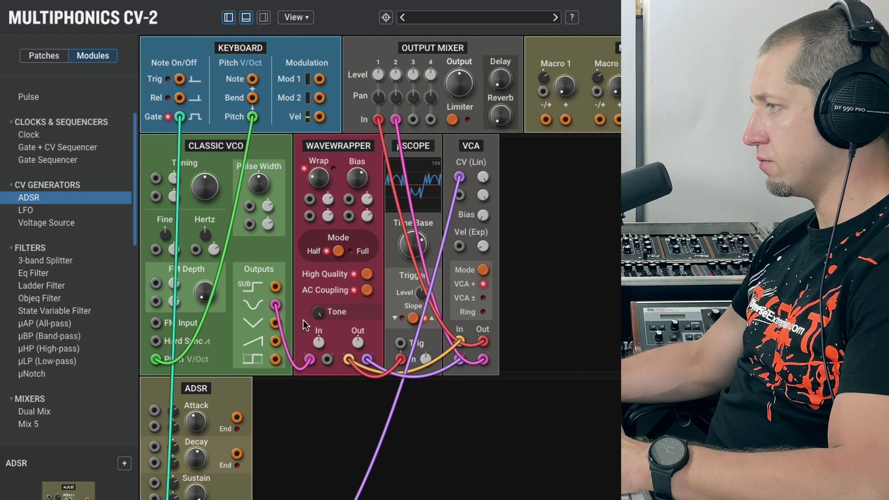
pyautogui.moveTo(318, 312); pyautogui.dragTo(323, 316)
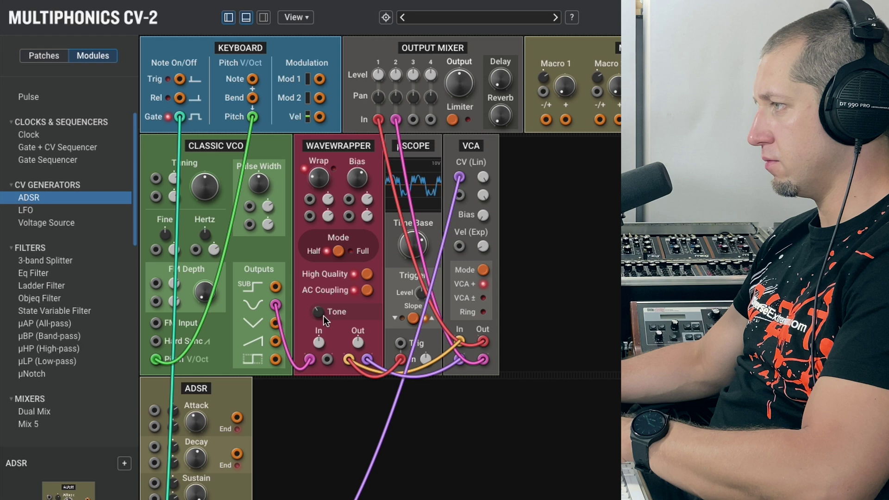
pyautogui.click(357, 176)
pyautogui.moveTo(357, 176); pyautogui.dragTo(358, 165)
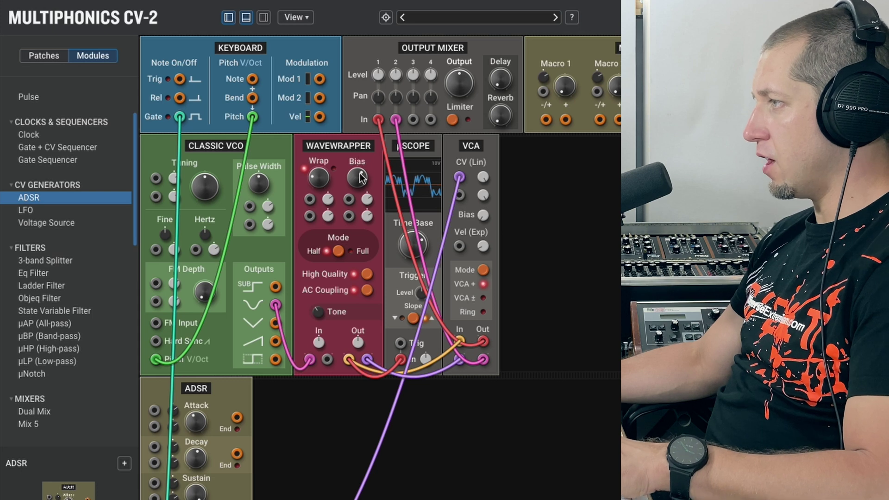
# - Lower the Wavewrapper's Wrap slightly and patch the keyboard's Mod 1 output into the first Wrap modulation input
pyautogui.moveTo(320, 179); pyautogui.dragTo(320, 187)
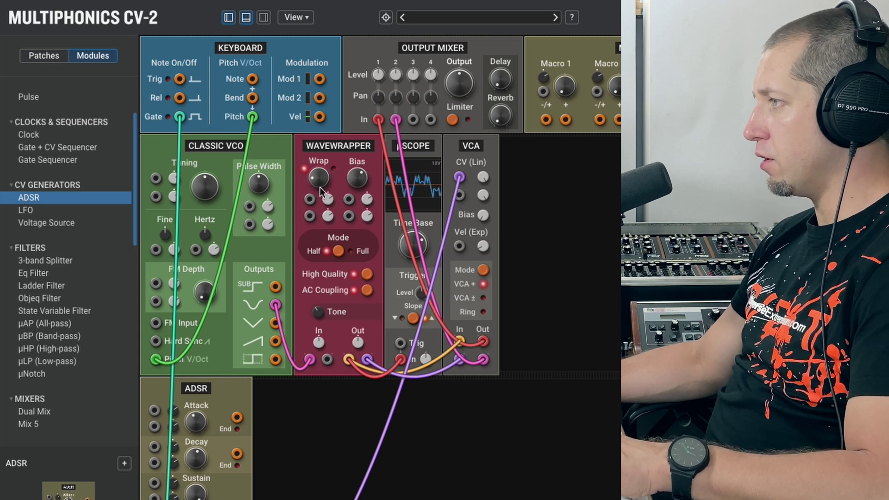
pyautogui.moveTo(320, 79); pyautogui.dragTo(311, 200)
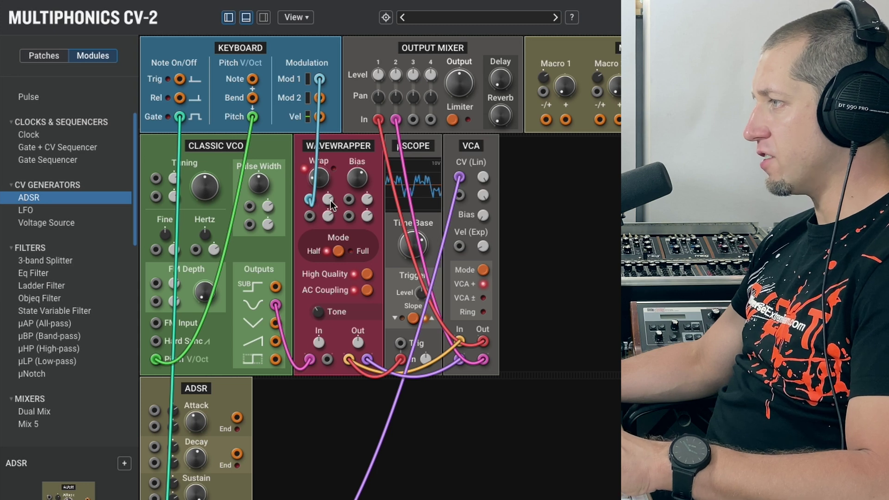